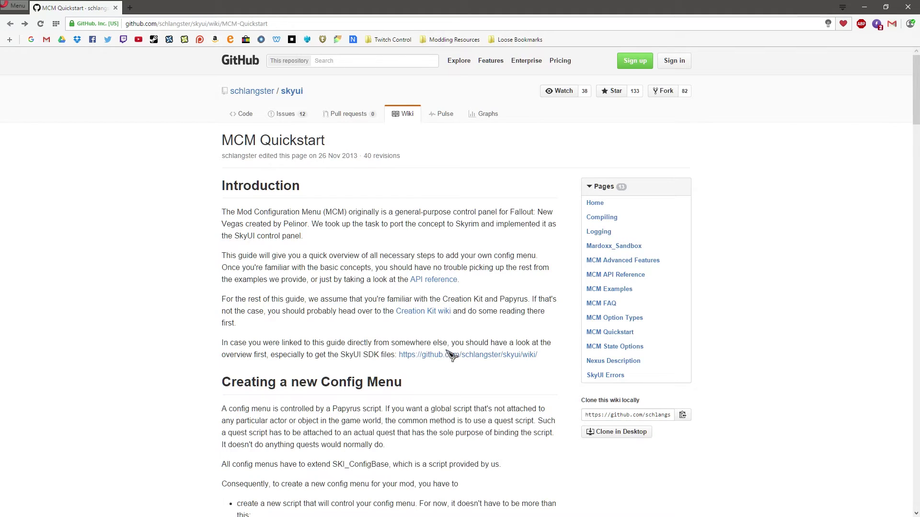
Download the SkyUI_5.1_SDK.7z archive and extract its contents directly into the Downloads folder with 7-Zip.
click(425, 357)
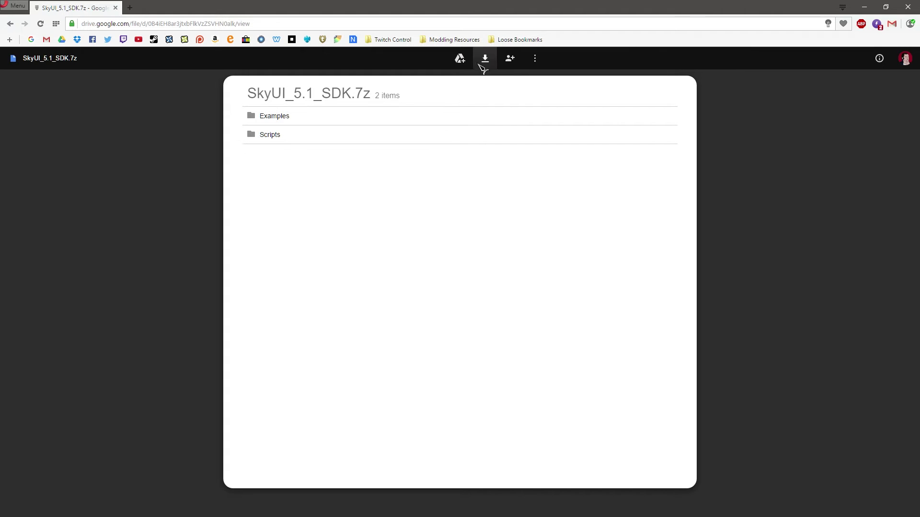
click(485, 60)
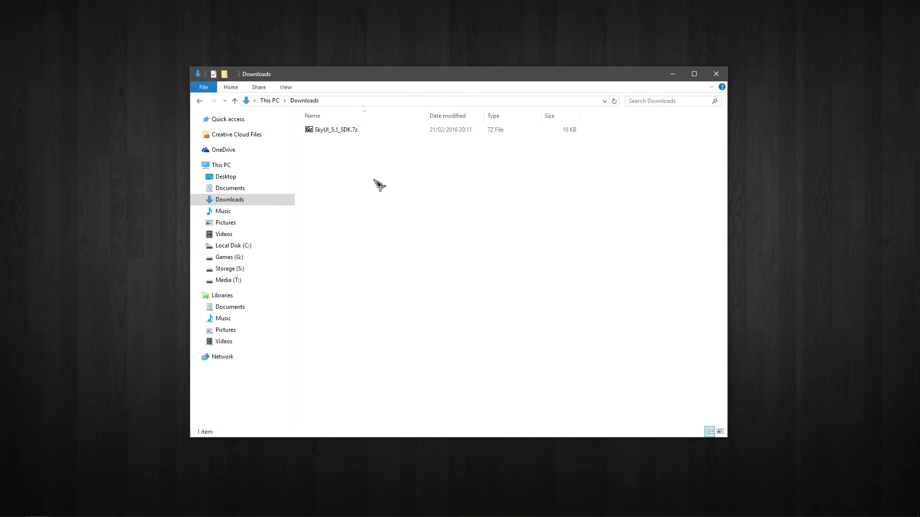
right_click(346, 130)
mouse_move(374, 149)
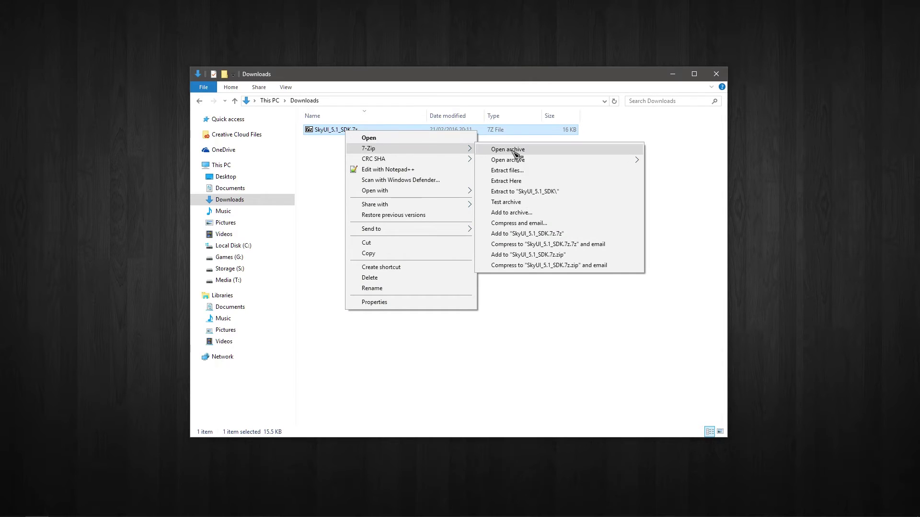
click(515, 182)
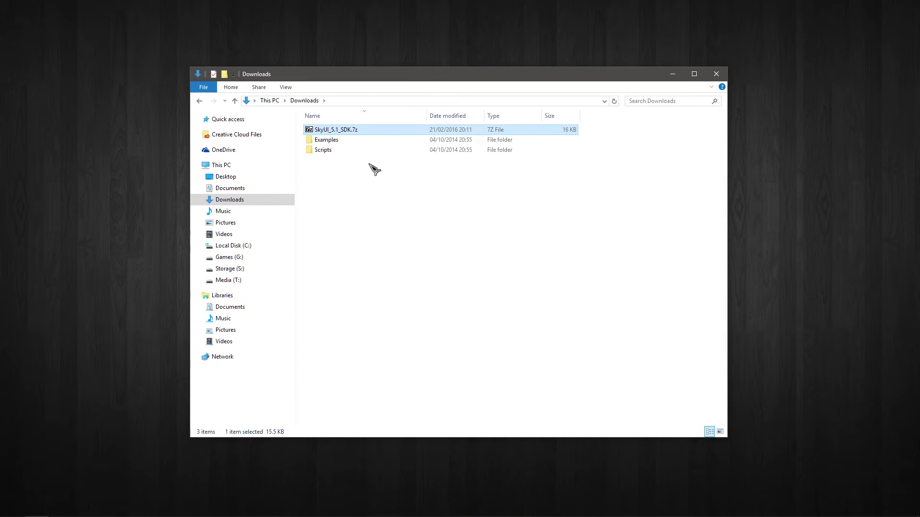
Copy everything inside the extracted Scripts folder, including the Source subfolder and the SKI .pex files.
click(343, 142)
click(339, 154)
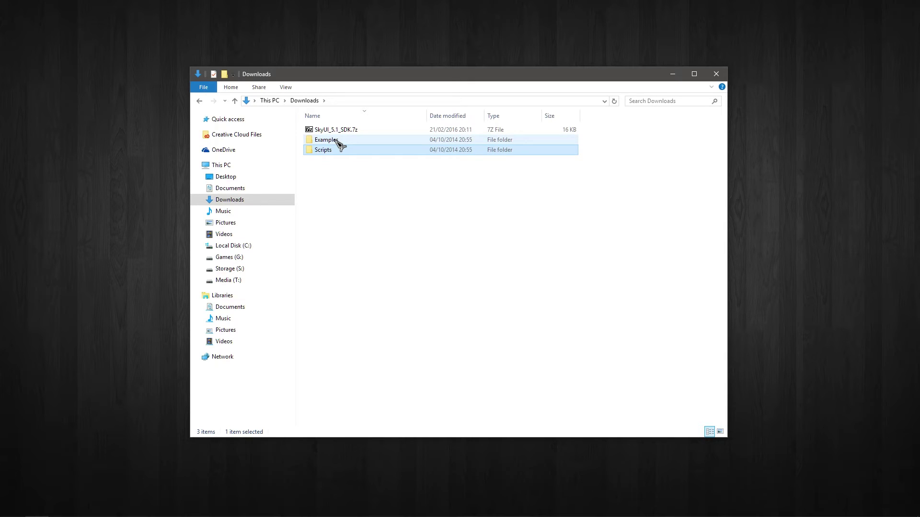
double_click(338, 152)
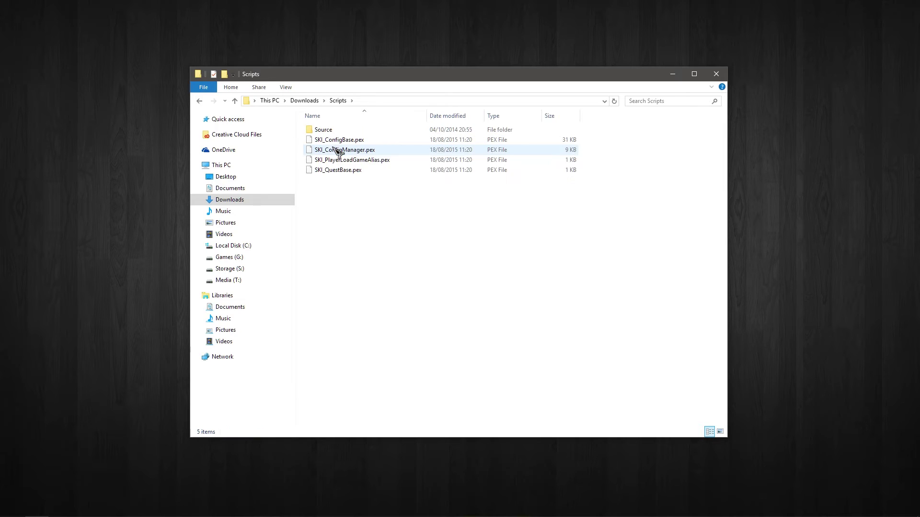
drag(343, 188, 342, 137)
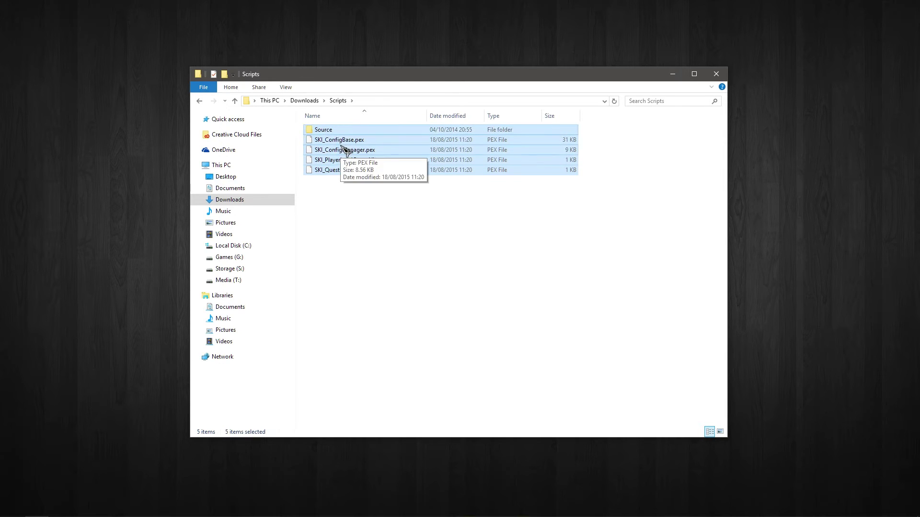
right_click(338, 150)
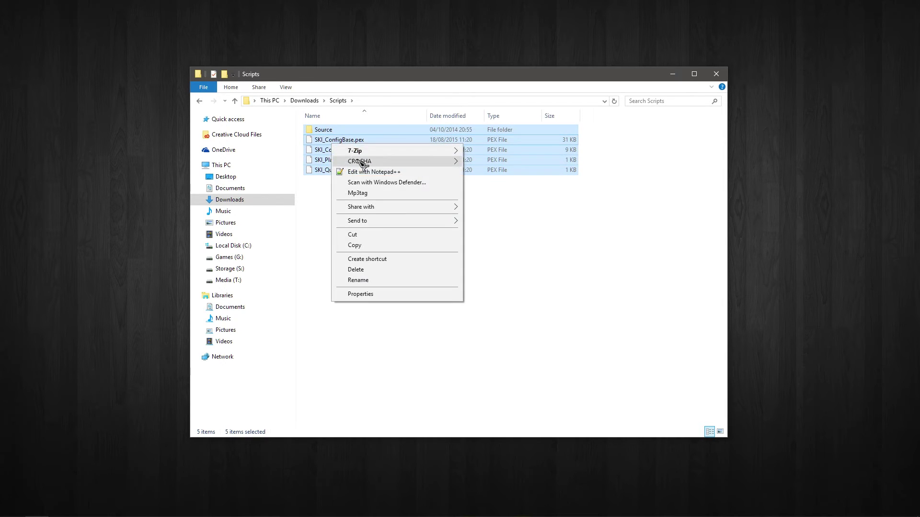
click(378, 243)
Paste the copied SDK script files into the Scripts folder of Skyrim's Data directory and resolve the file-conflict dialog.
click(770, 140)
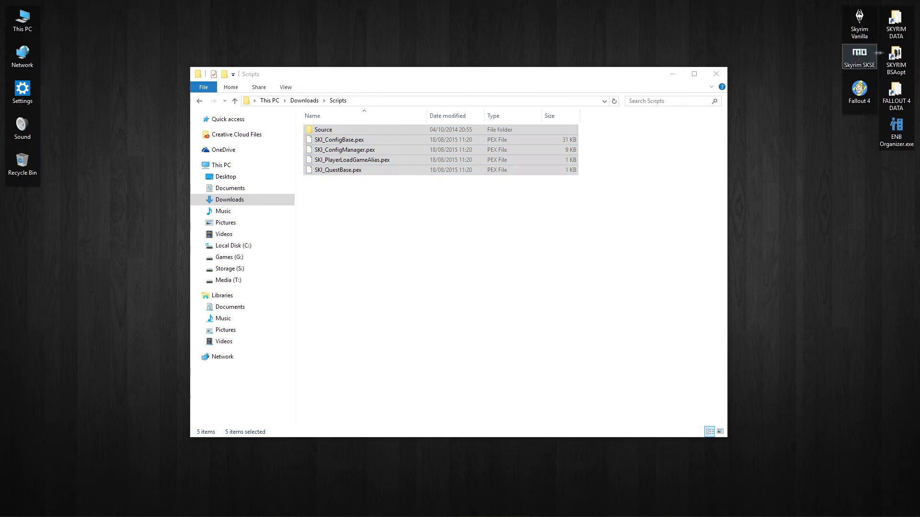
double_click(896, 22)
drag(519, 108, 528, 117)
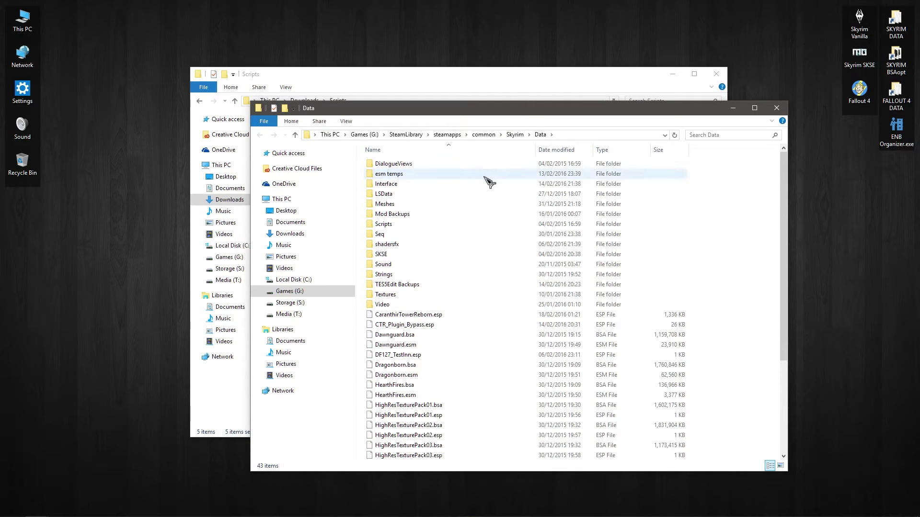
double_click(411, 224)
right_click(698, 253)
click(728, 320)
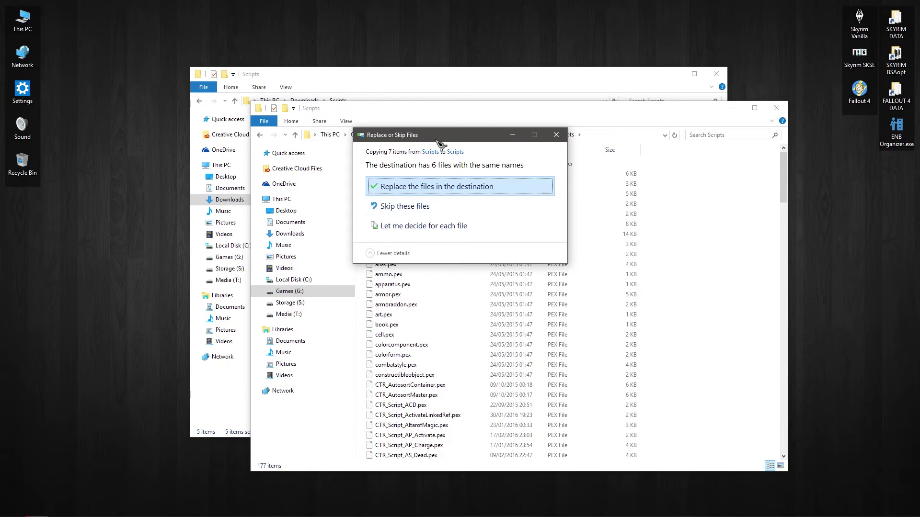
click(510, 242)
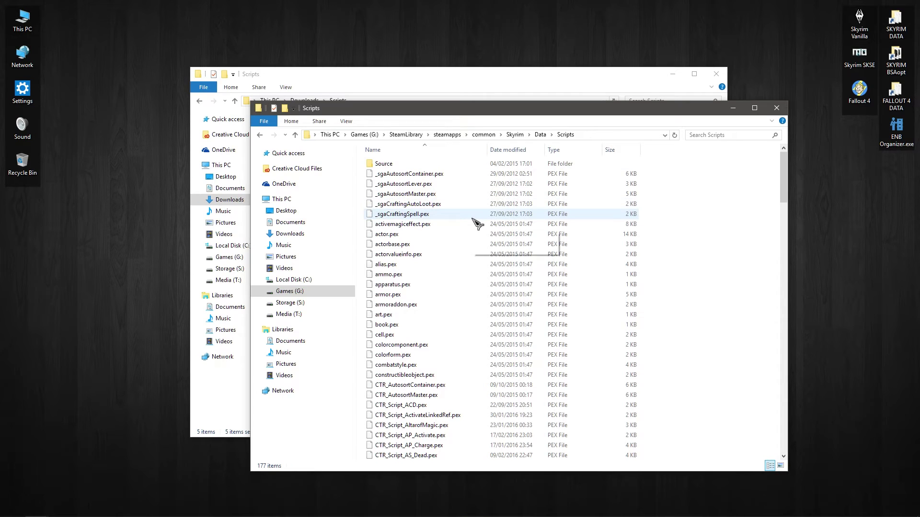
Locate the SKI script files in Skyrim's Data\Scripts folder, then close the folder window.
text(ski)
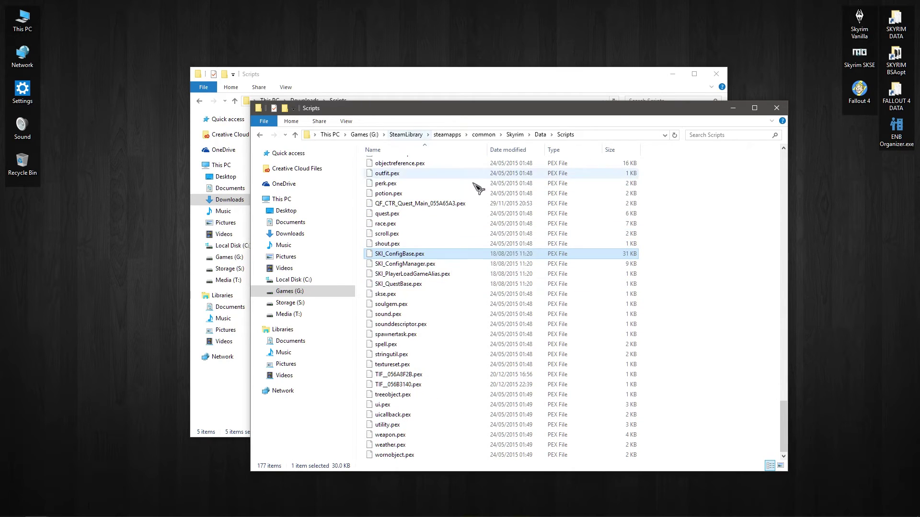
click(777, 108)
click(373, 194)
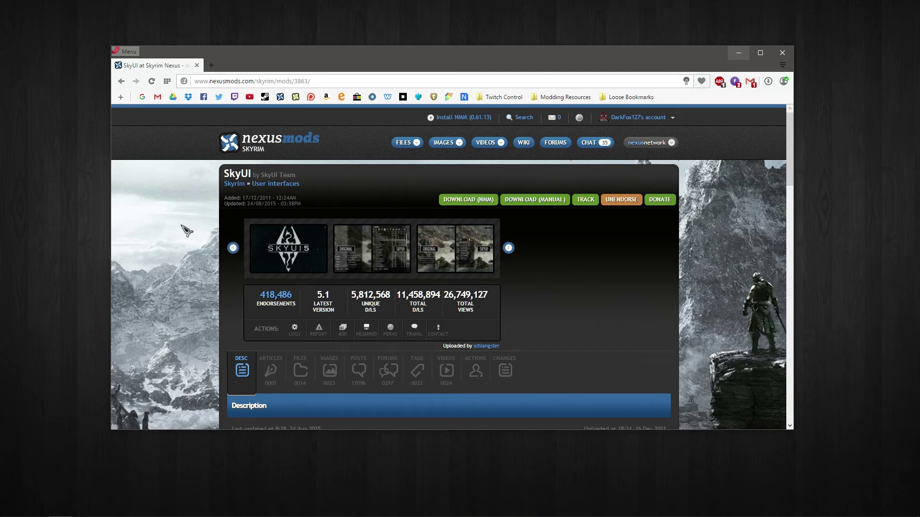
Review the SkyUI mod page's description and installation instructions, then view the SkyUI_5_1 download in its file list.
scroll(187, 231, down, 15)
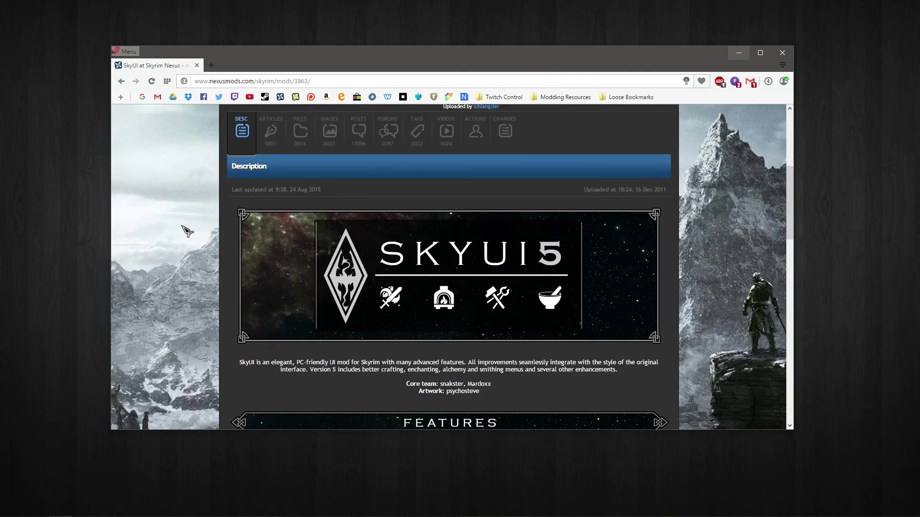
scroll(187, 232, down, 2)
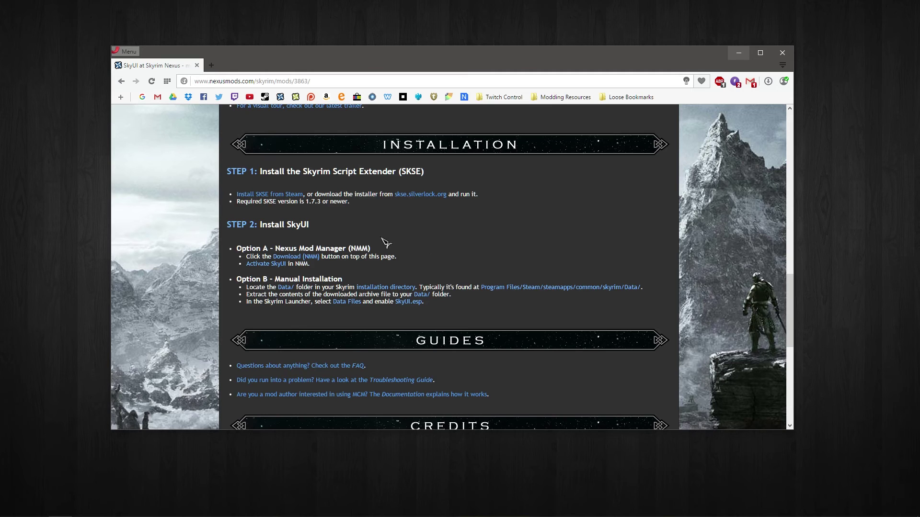
scroll(386, 243, up, 15)
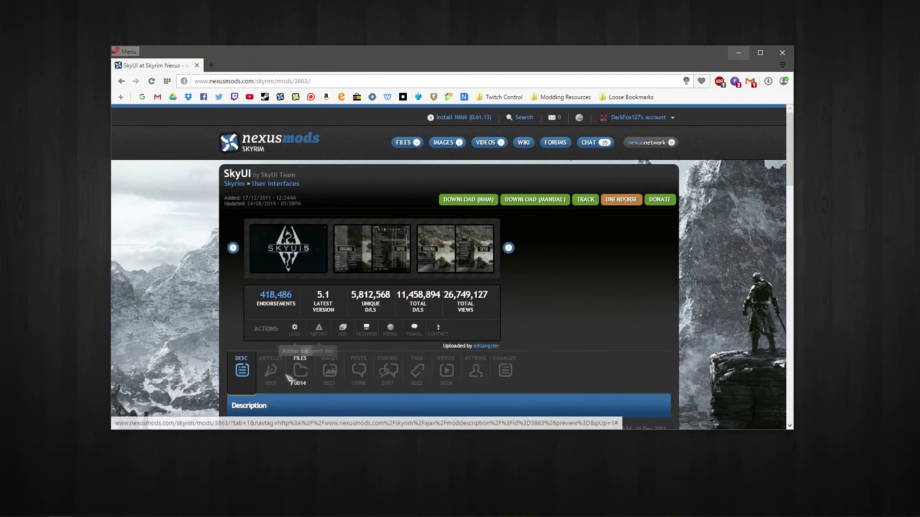
click(297, 374)
scroll(206, 302, down, 4)
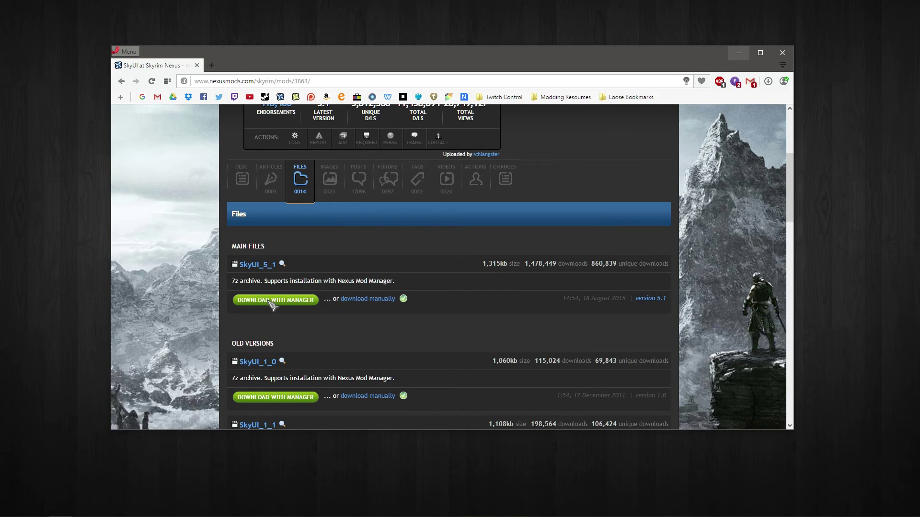
Switch to Skyrim Mod Organizer and select the SkyUI mod in the mod list.
mouse_move(362, 513)
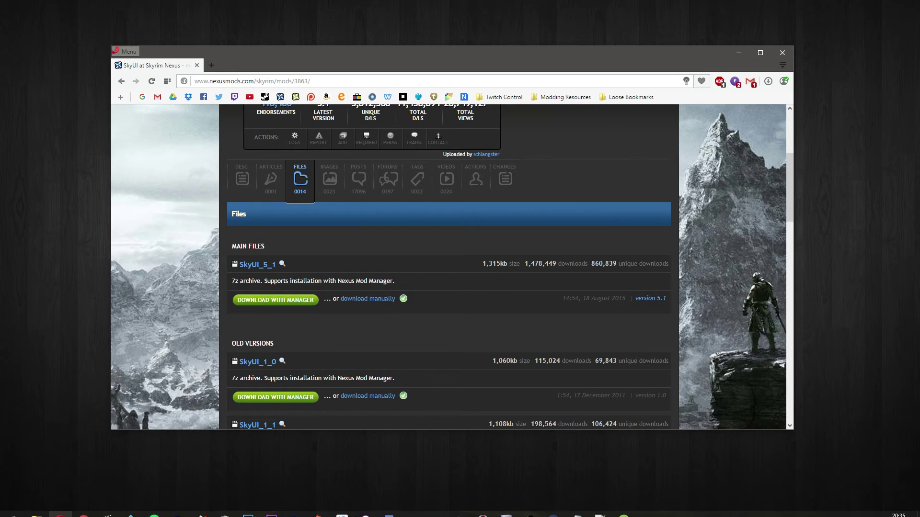
click(435, 509)
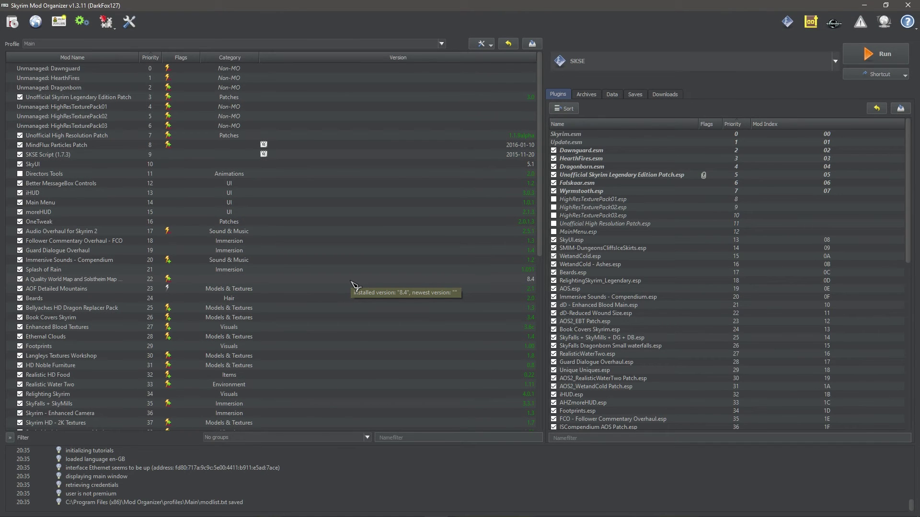
click(80, 165)
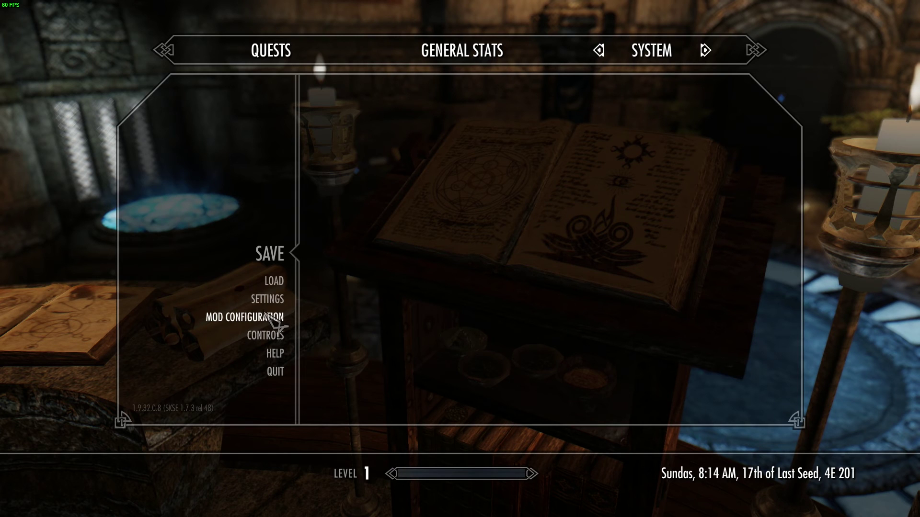
In Skyrim, open Mod Configuration, browse the list of mods, and view Immersive HUD's Activation options.
click(266, 317)
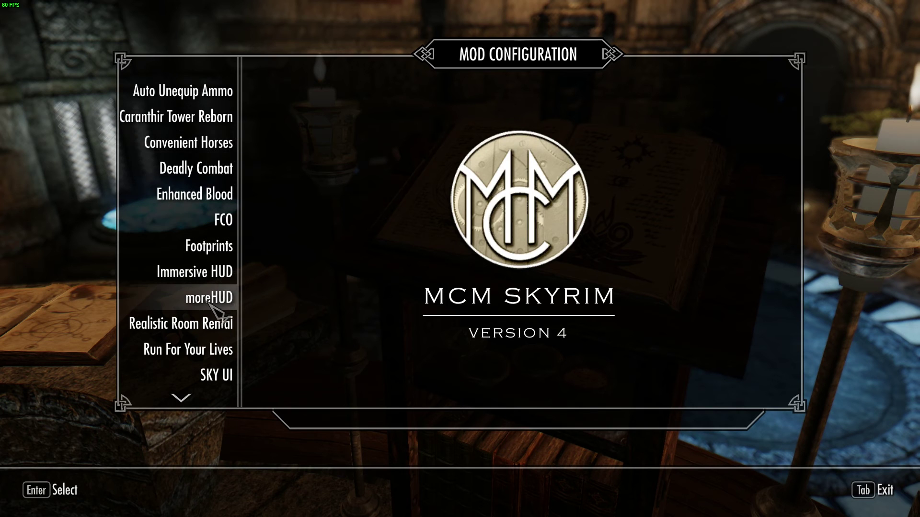
scroll(211, 306, down, 5)
scroll(211, 306, up, 5)
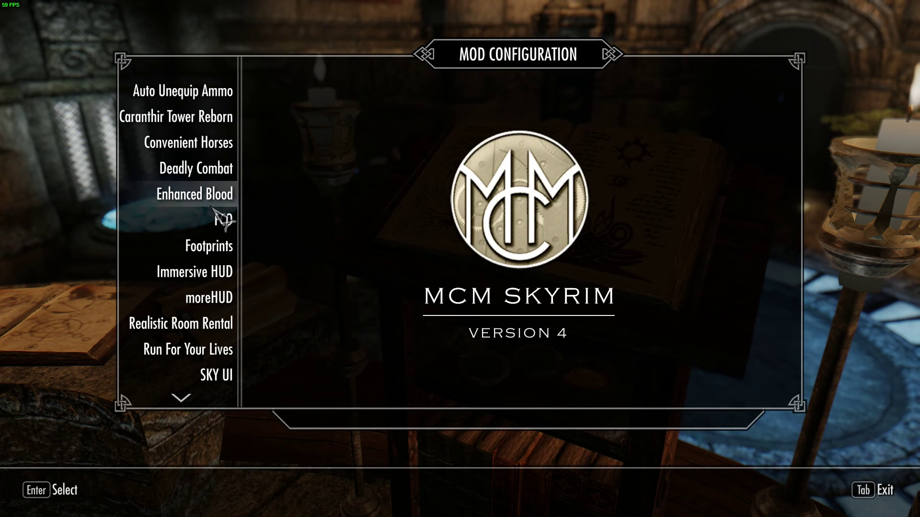
click(204, 271)
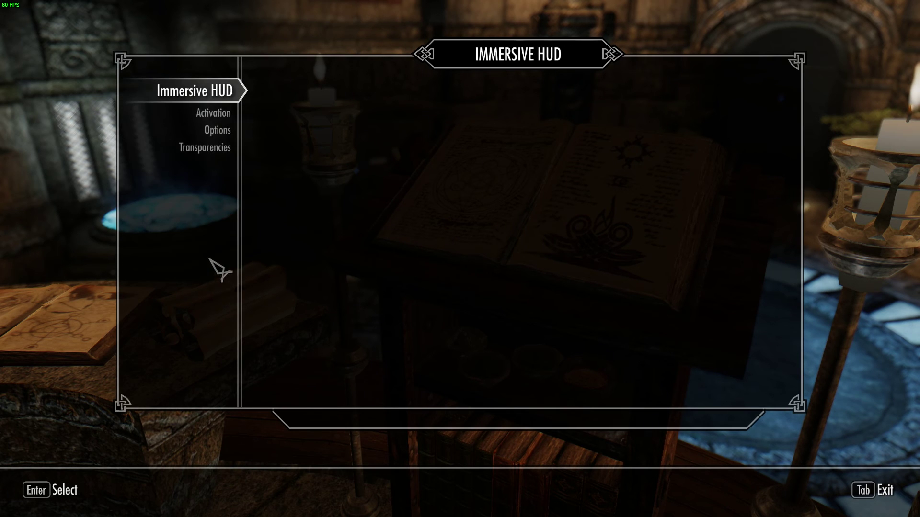
click(213, 112)
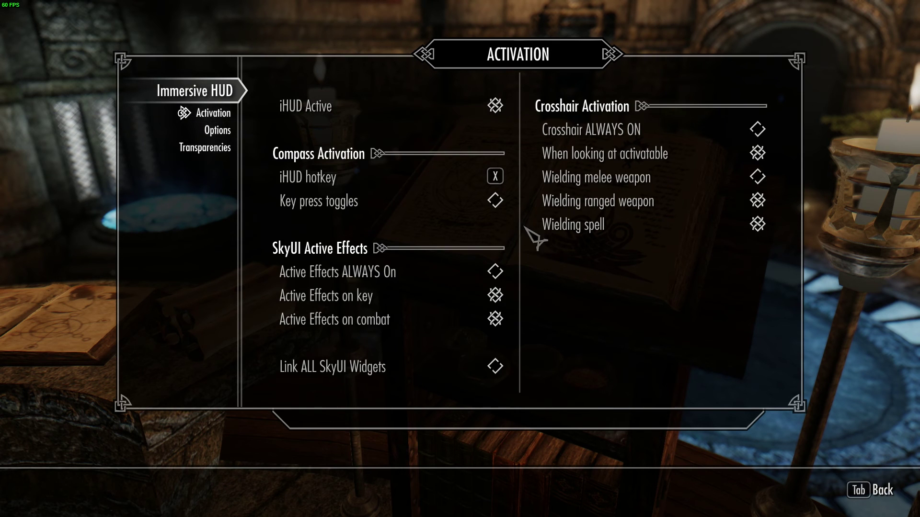
key(Tab)
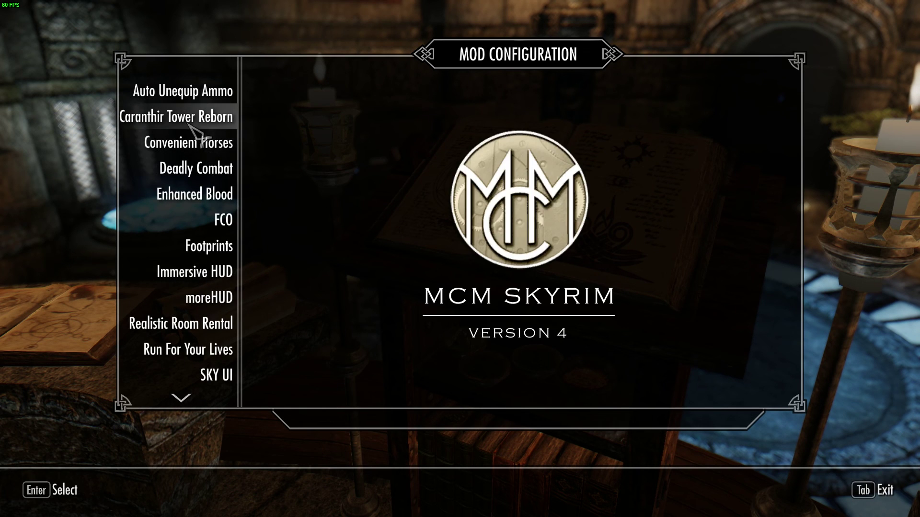
In Caranthir Tower Reborn's Features, turn on Auto-Loot Crafting and Dynamic NPCS, and turn off Restrictive Bookshelves.
click(176, 117)
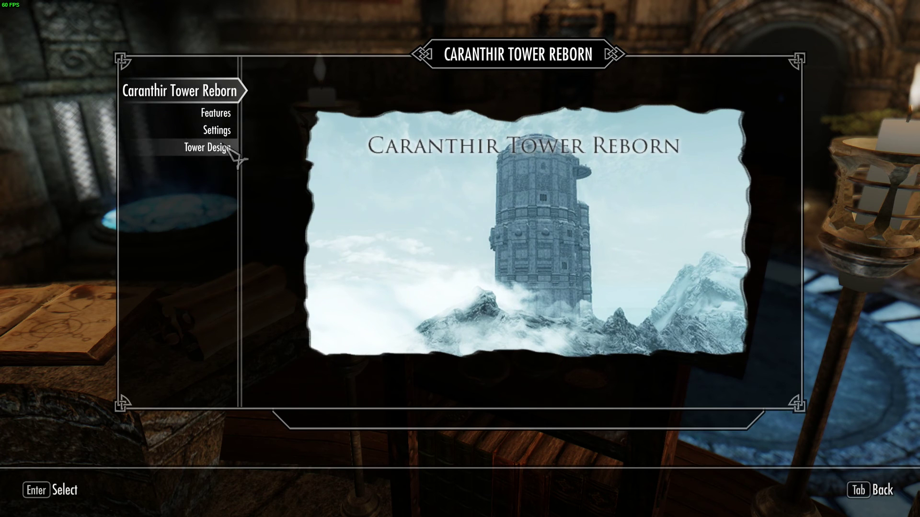
click(201, 114)
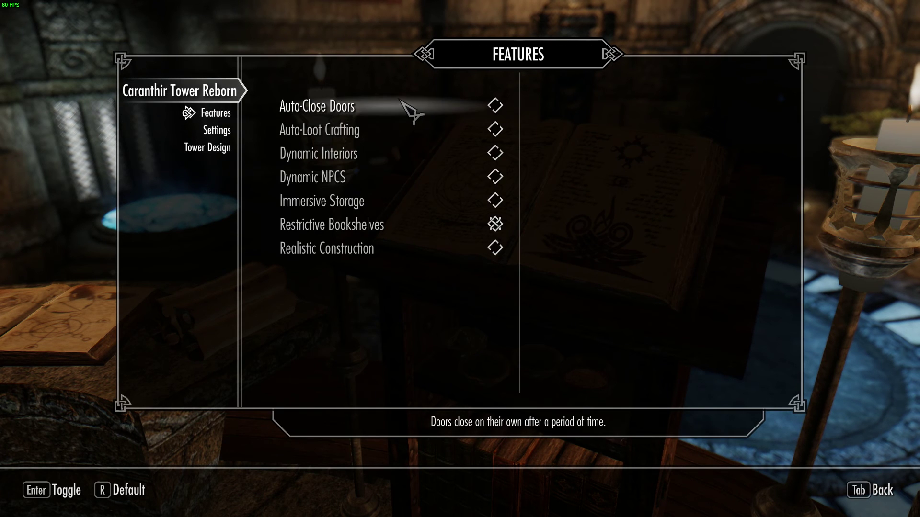
click(416, 132)
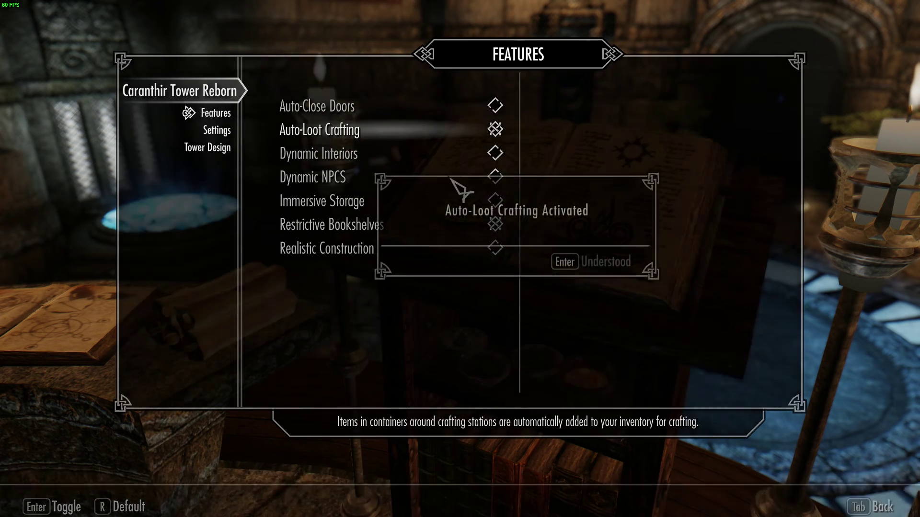
click(606, 262)
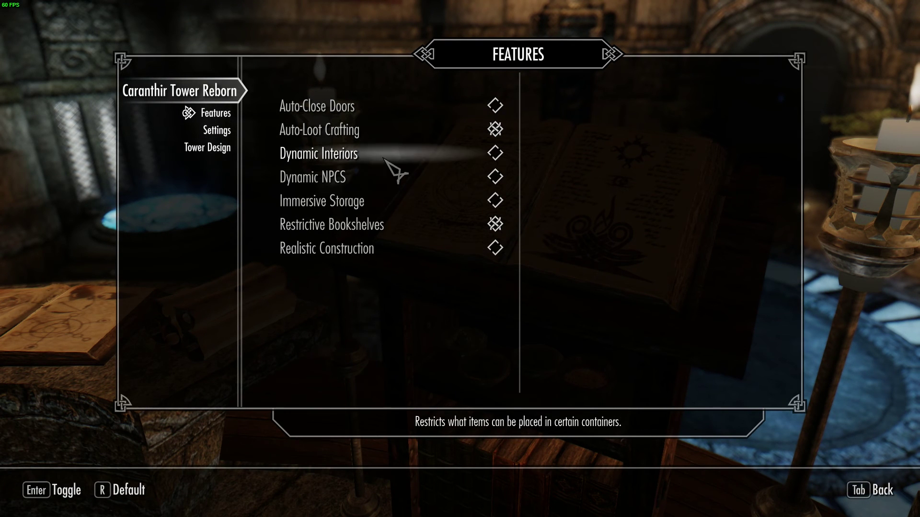
click(389, 179)
click(584, 266)
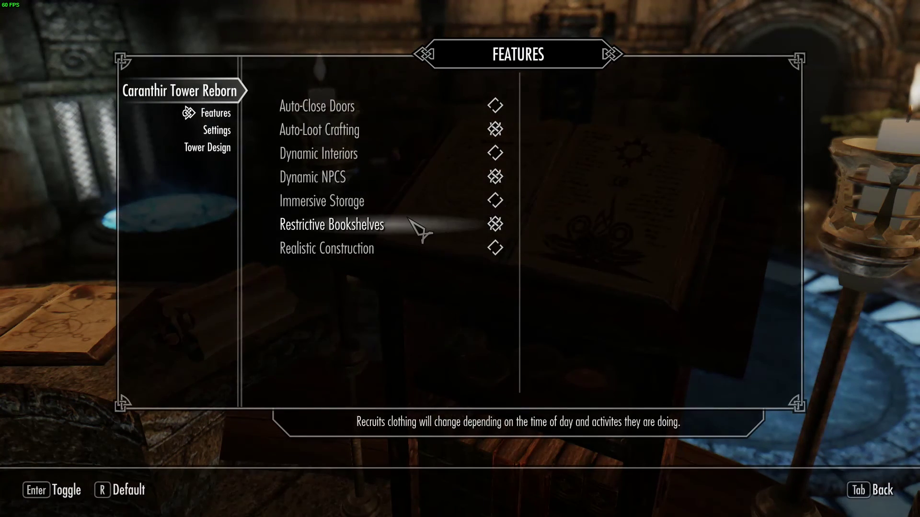
click(418, 226)
key(Return)
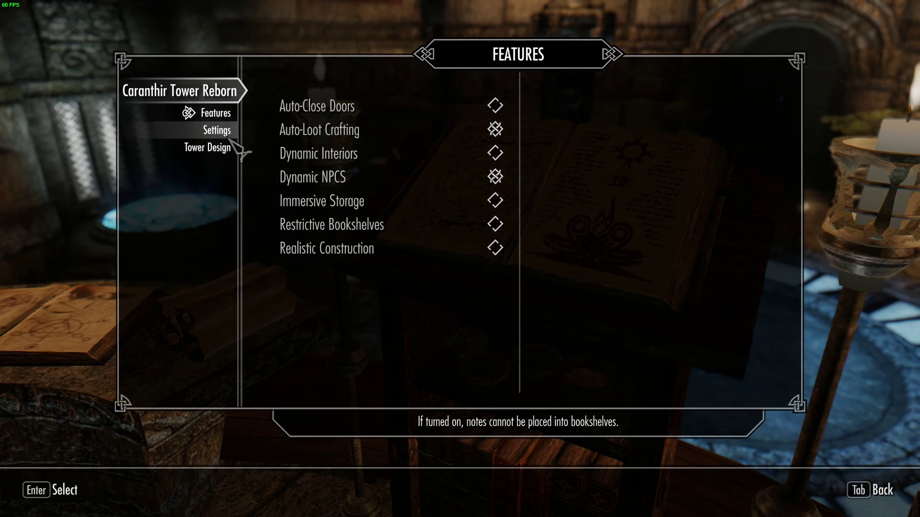
In Caranthir Tower Reborn's Settings, turn off Animations, acknowledge the notice, and set MCM Style to Random.
click(217, 130)
click(399, 113)
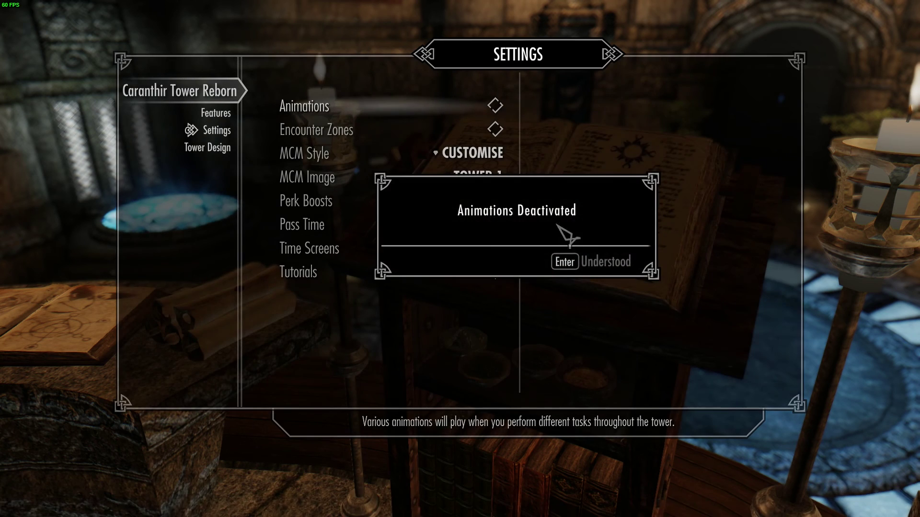
click(590, 263)
click(459, 153)
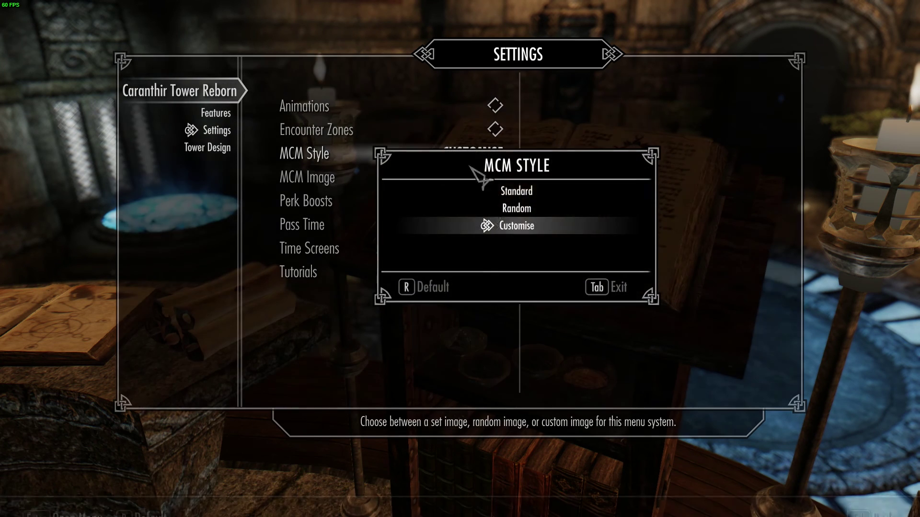
click(524, 211)
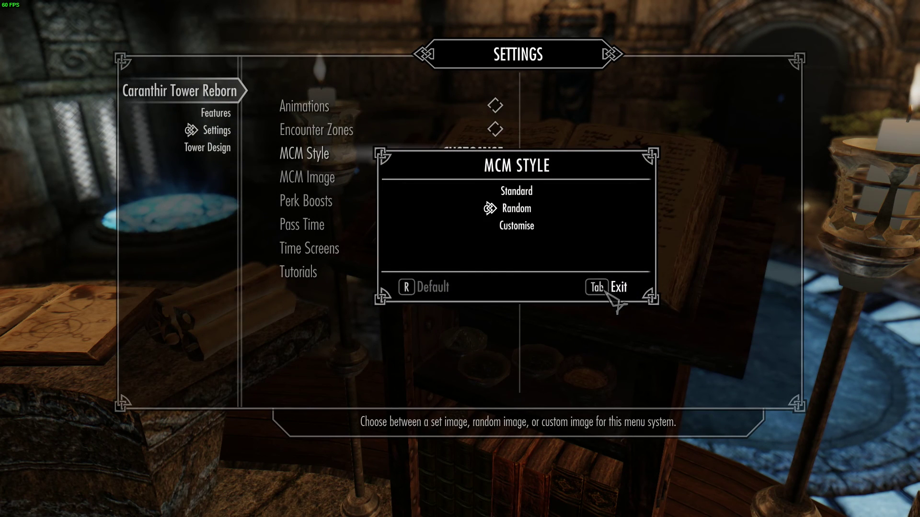
key(Tab)
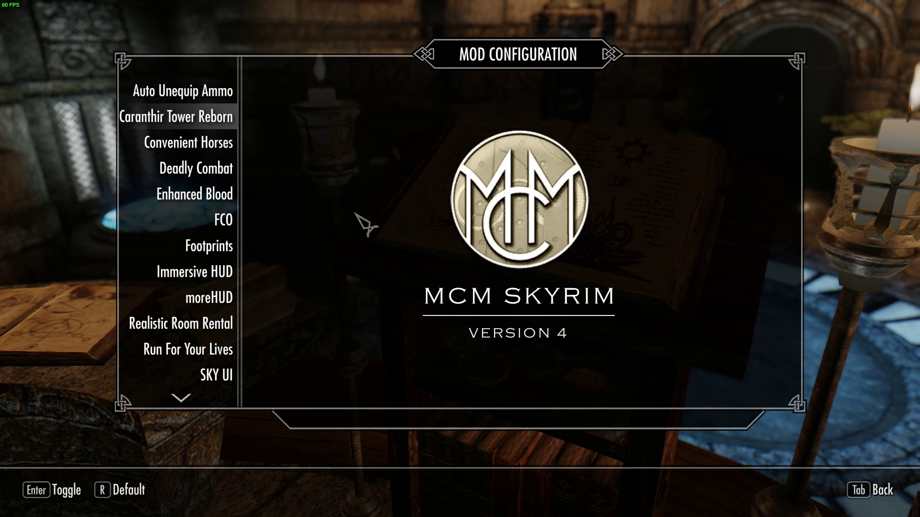
Reopen Caranthir Tower Reborn from the mod list and review its title image and its Settings, Tower Design and Features pages.
click(201, 120)
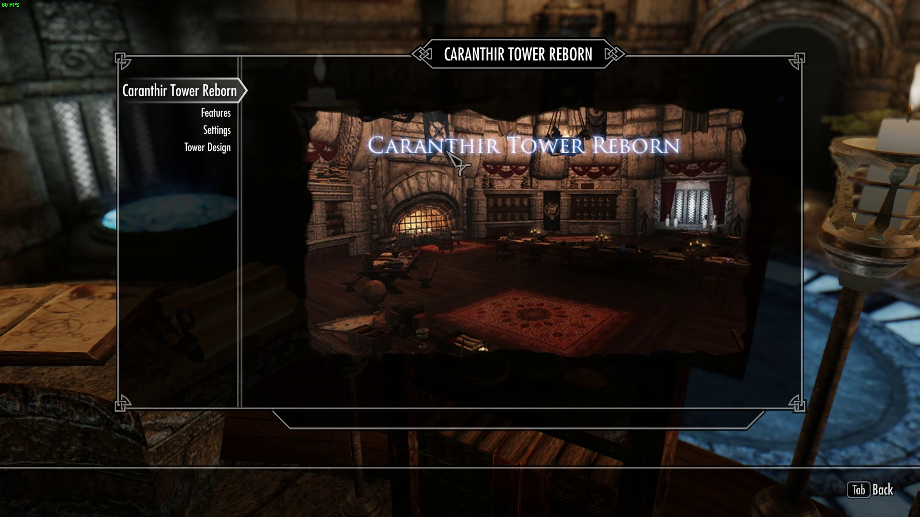
click(211, 131)
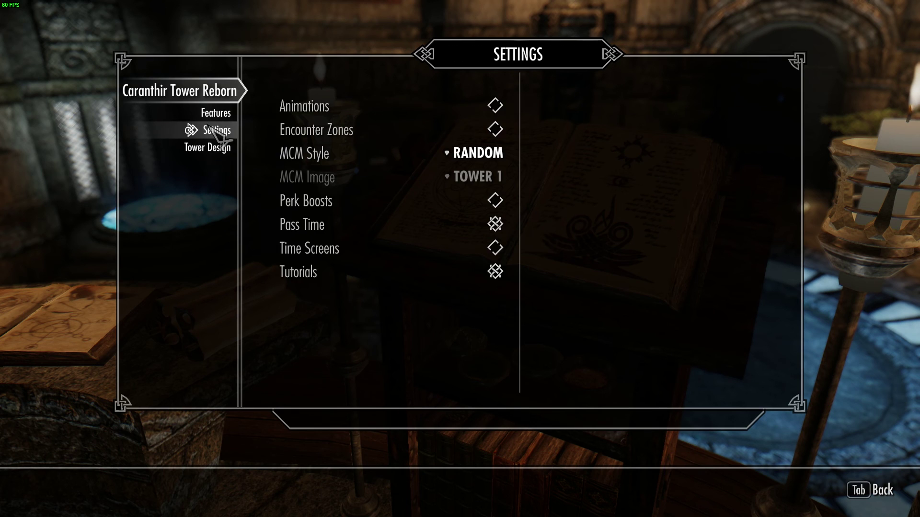
click(210, 147)
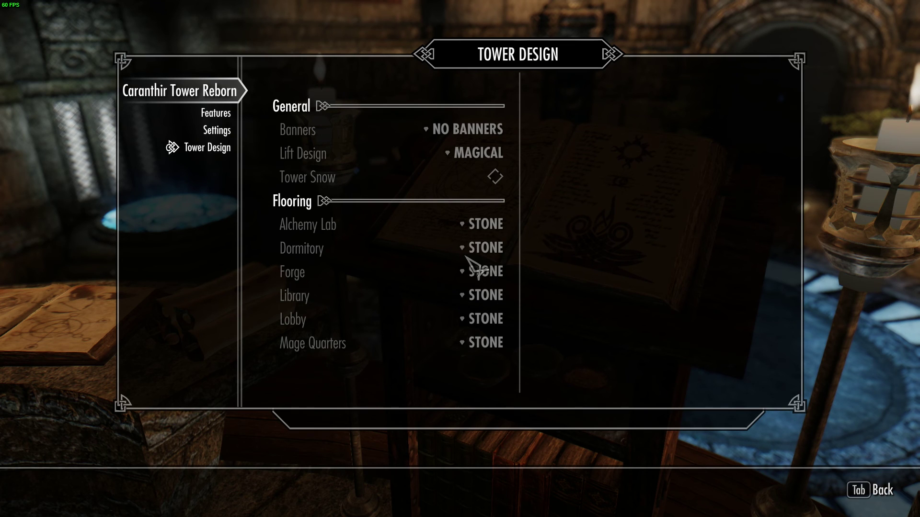
click(218, 130)
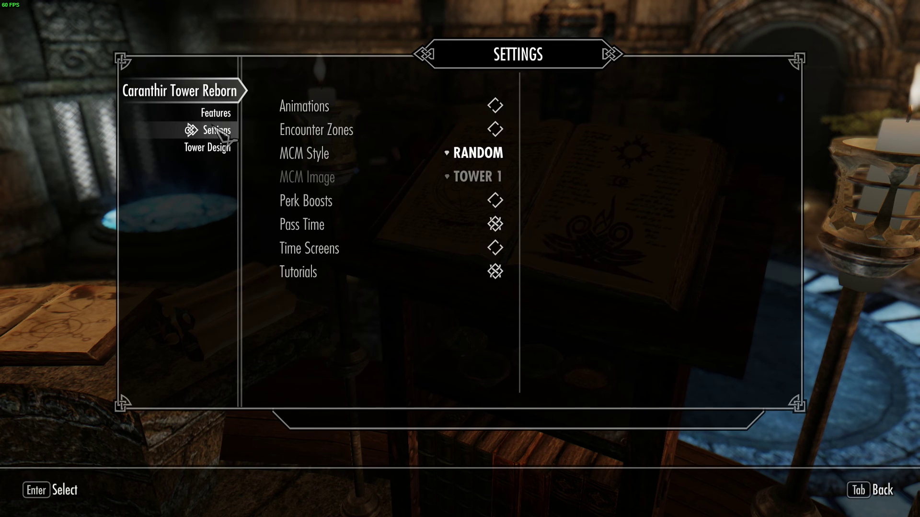
click(213, 110)
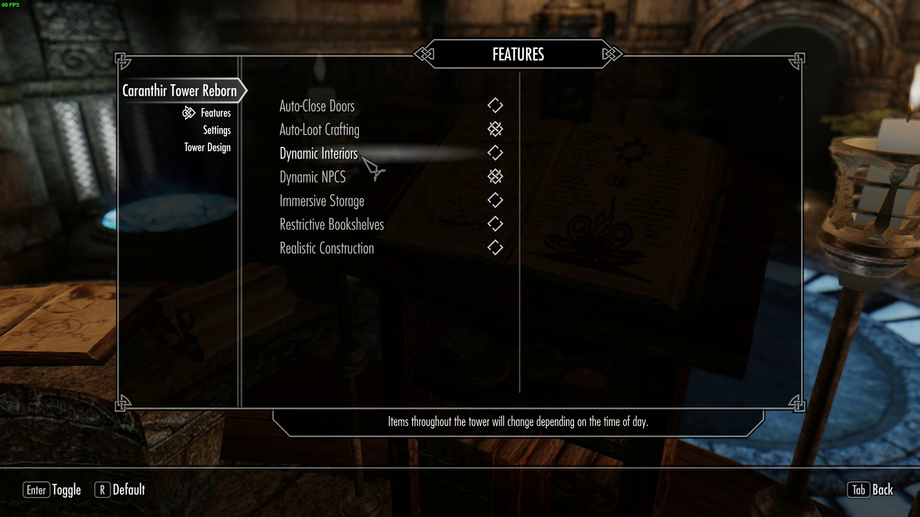
key(Tab)
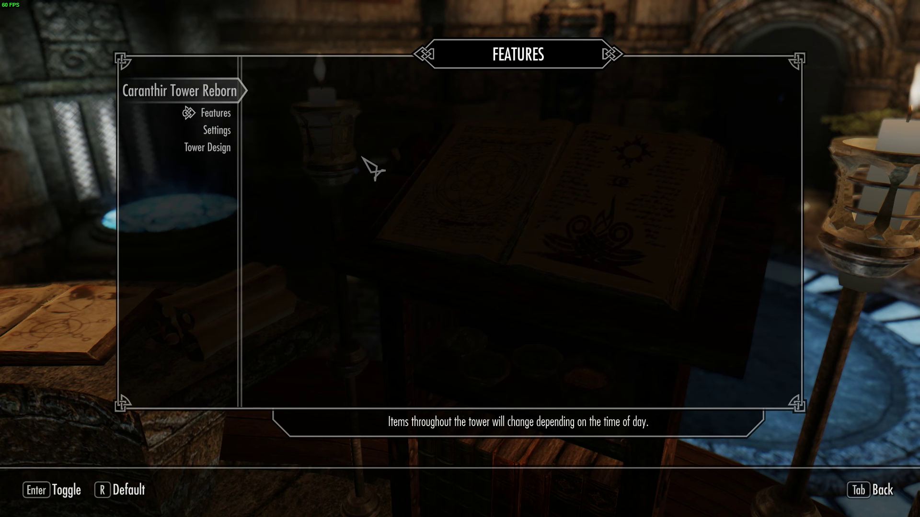